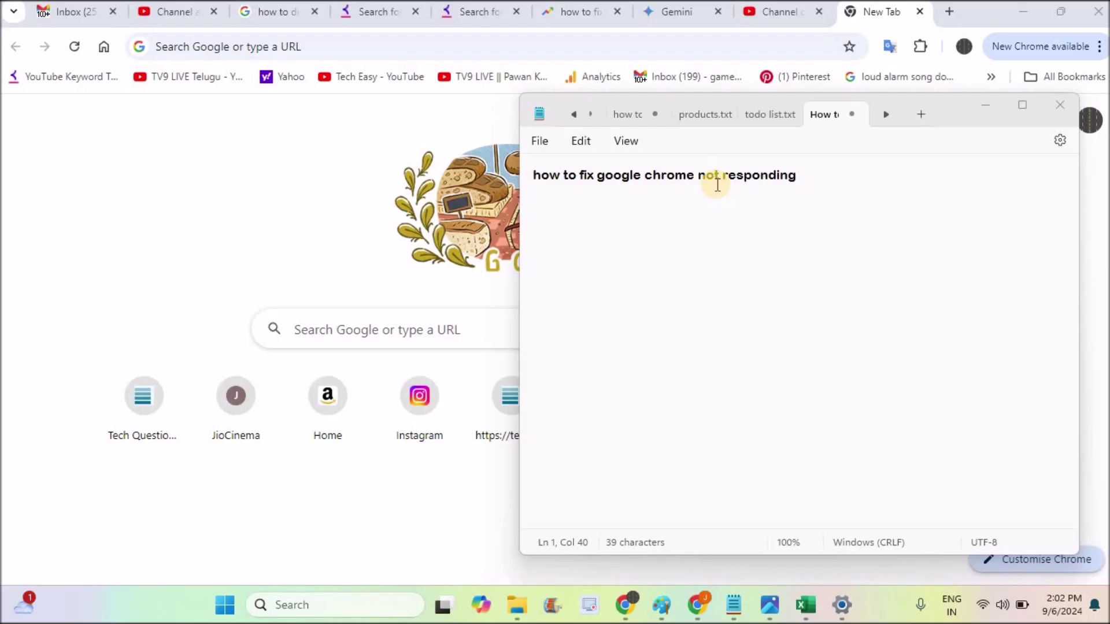
Bring Chrome's new-tab page in front of Notepad, then open the taskbar context menu.
left_click(322, 199)
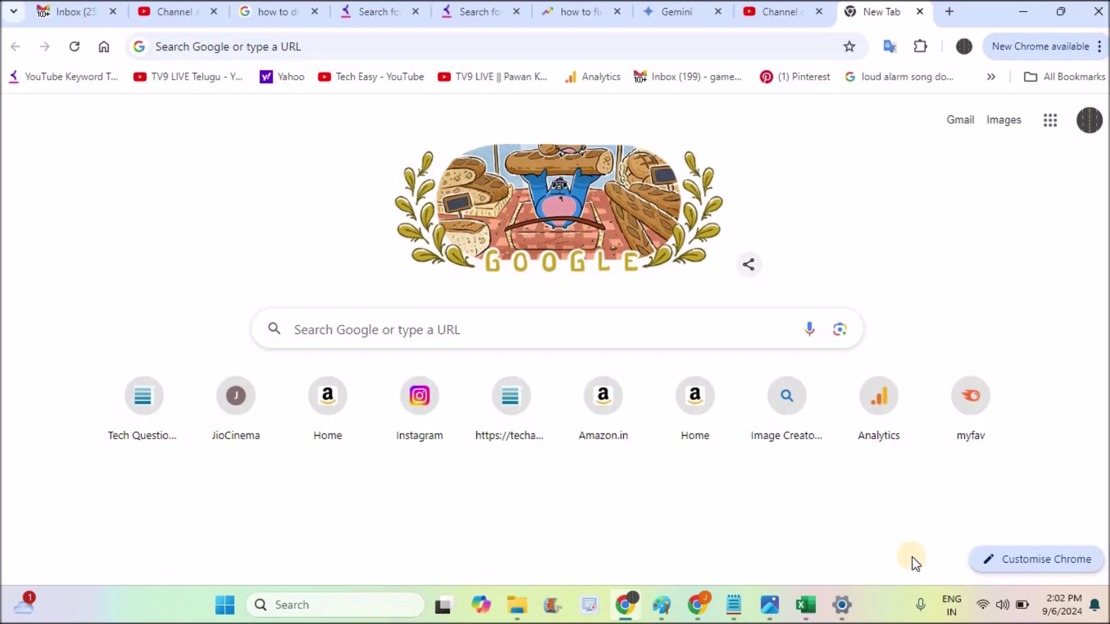
right_click(862, 604)
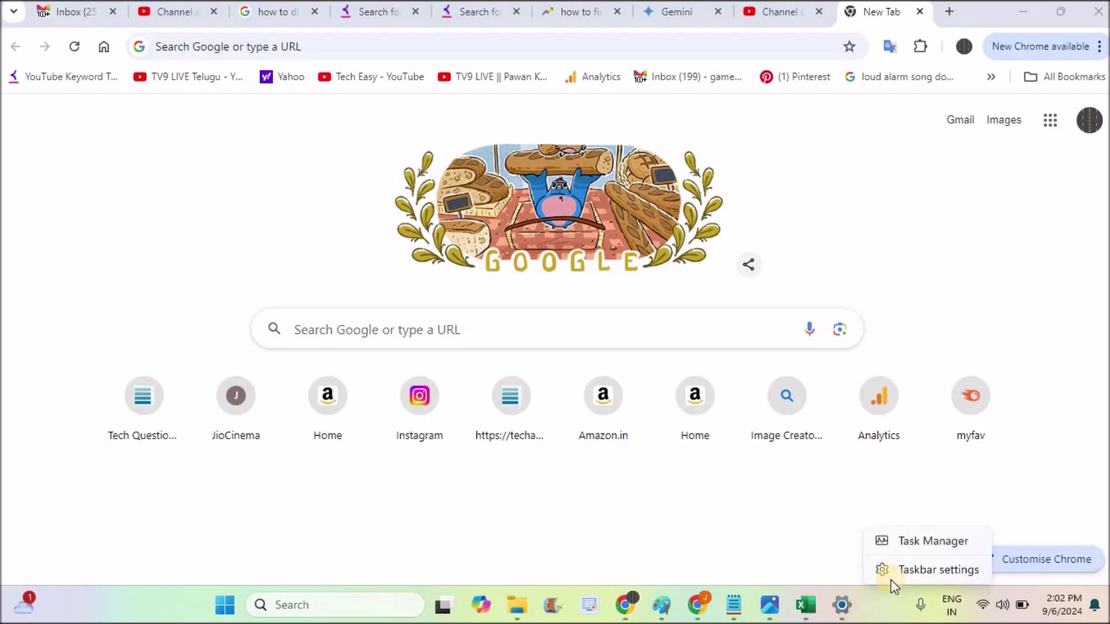
Inspect the Google Chrome processes in a maximized Task Manager, then close it.
left_click(910, 543)
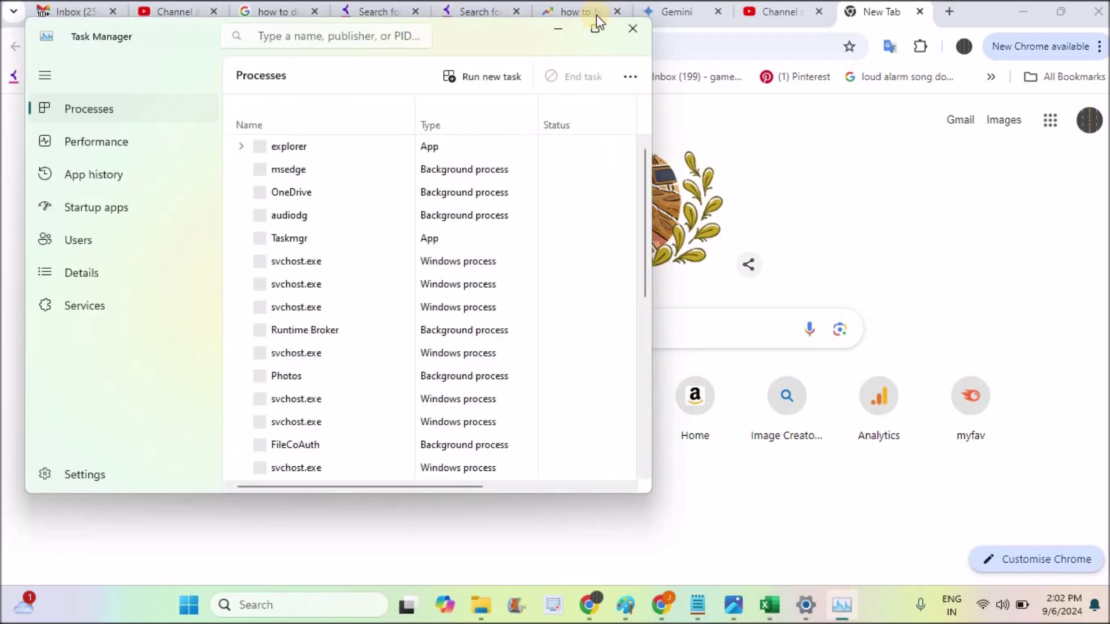
left_click(596, 32)
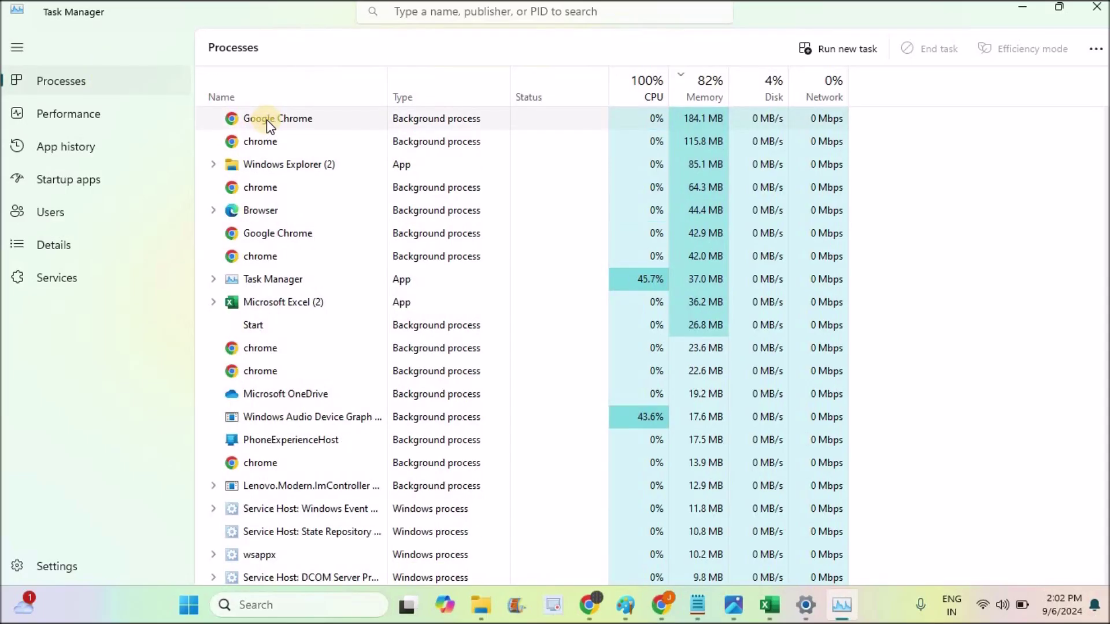
right_click(266, 119)
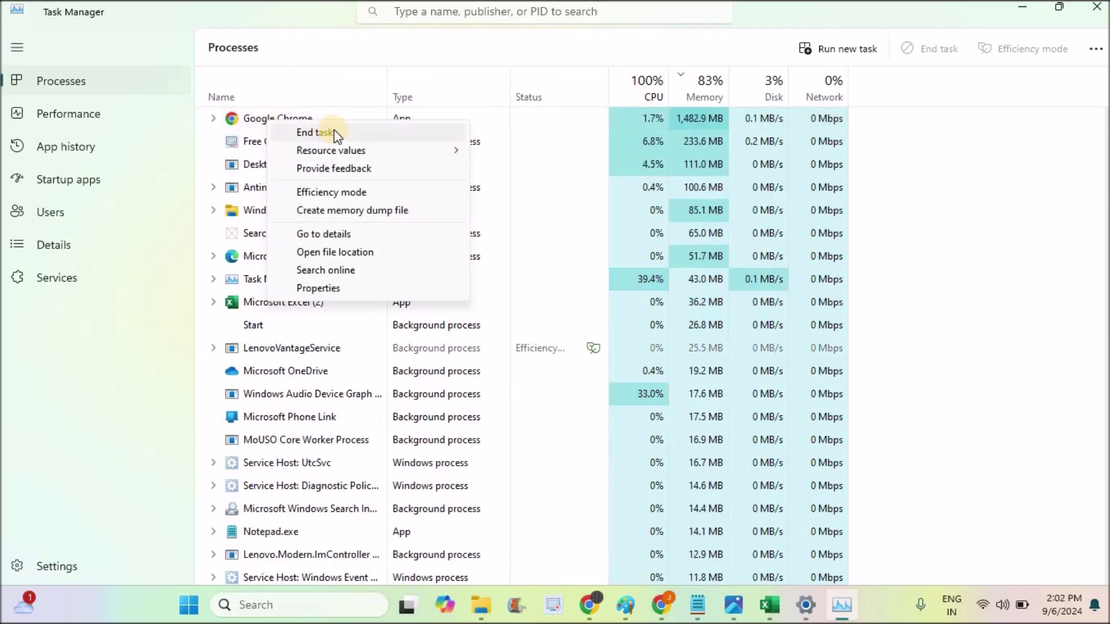
left_click(1102, 14)
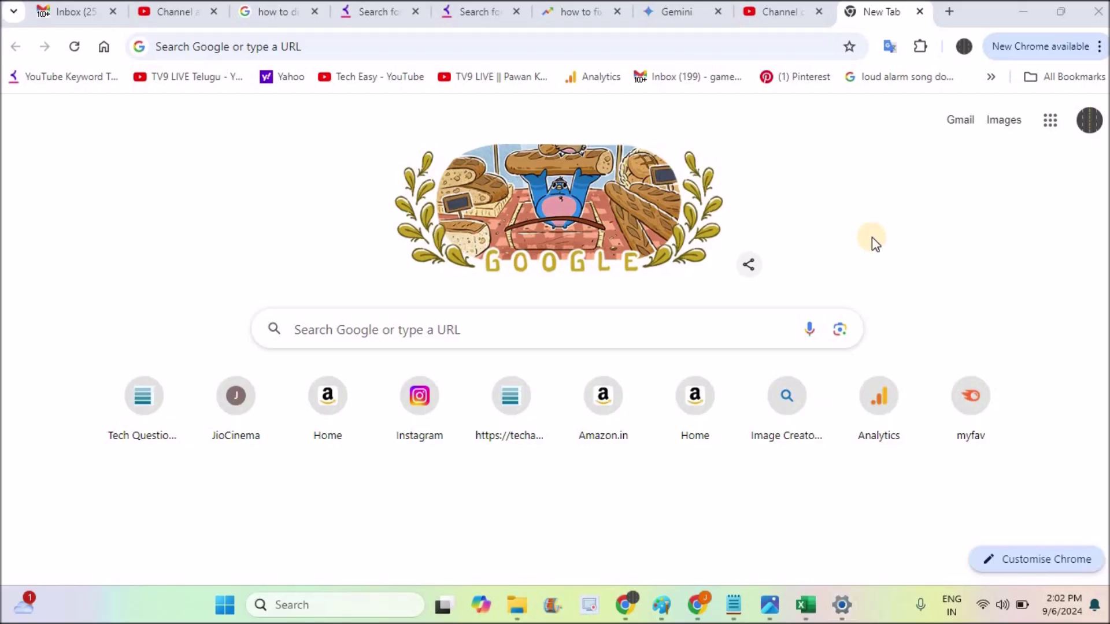
left_click(1102, 48)
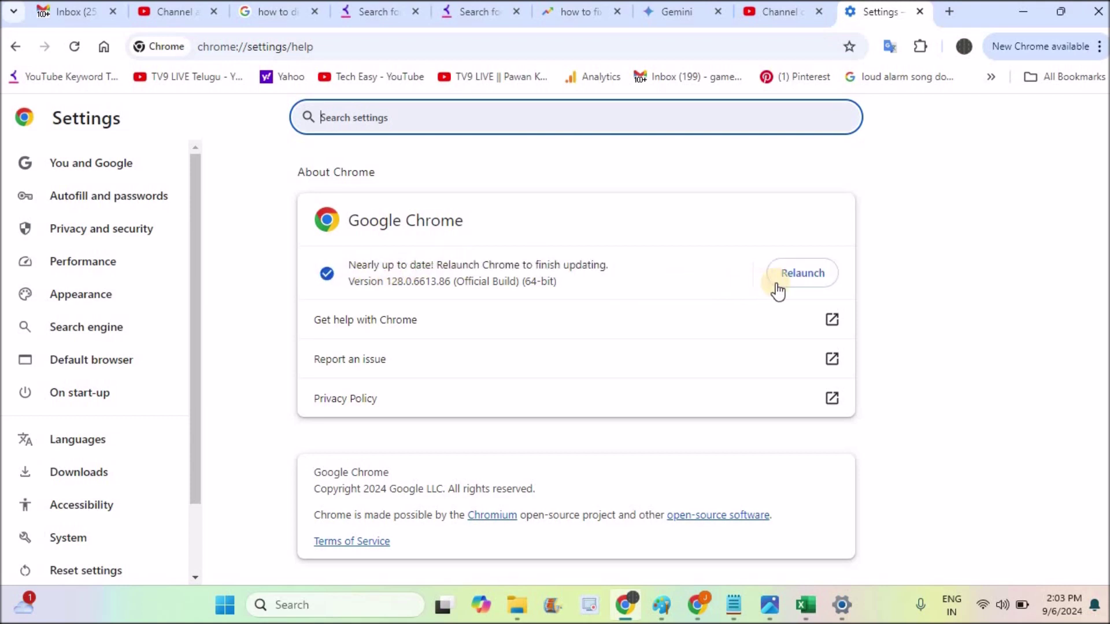
Relaunch Chrome from the About page to finish the version 128.0.6613.86 update.
left_click(778, 289)
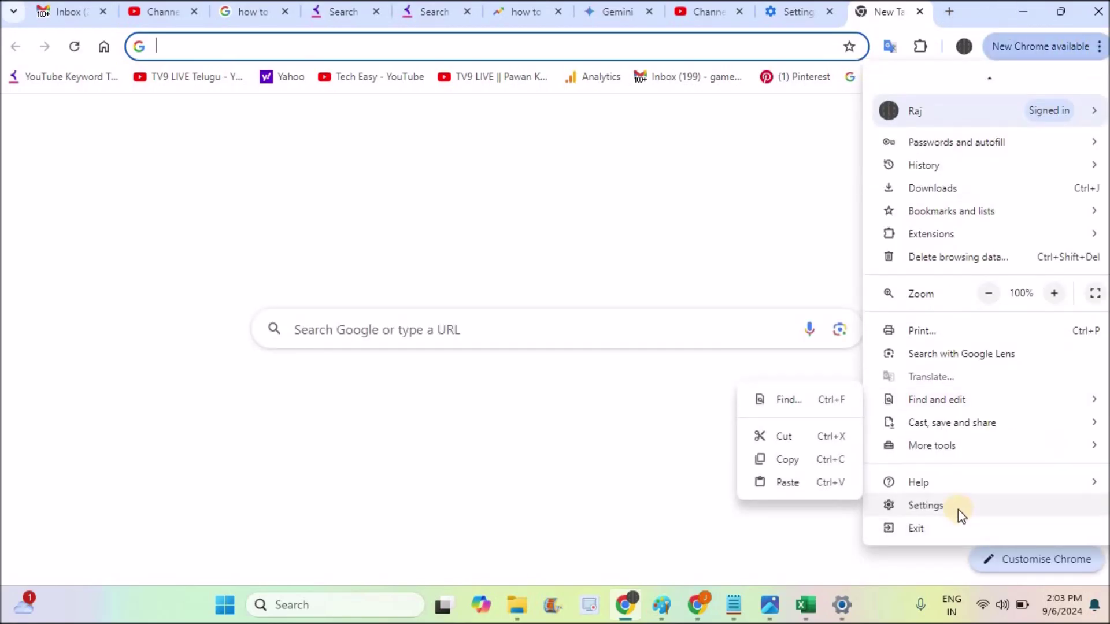
Switch off 'Use graphics acceleration when available' in Chrome's System settings.
left_click(951, 507)
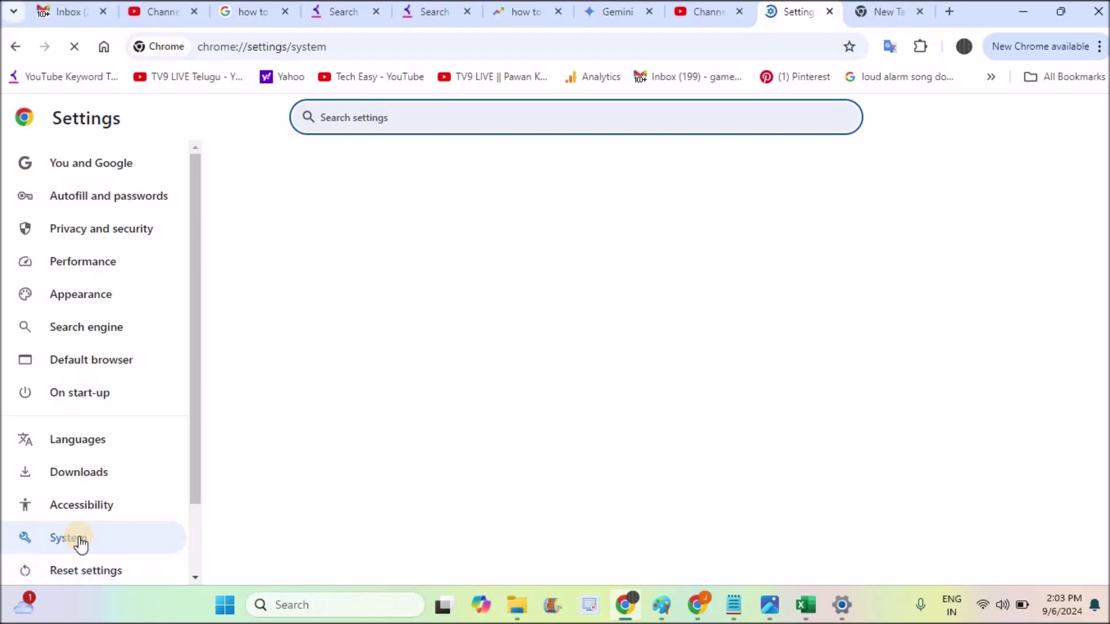
left_click(826, 253)
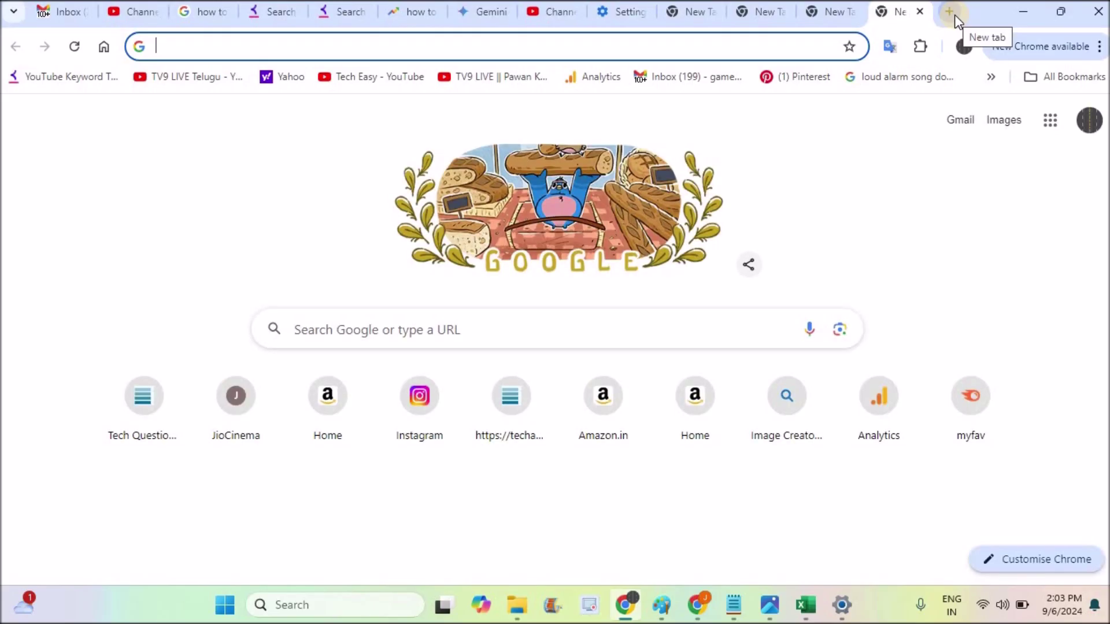
Close three surplus New Tab tabs, leaving two new-tab pages beside Settings.
left_click(843, 16)
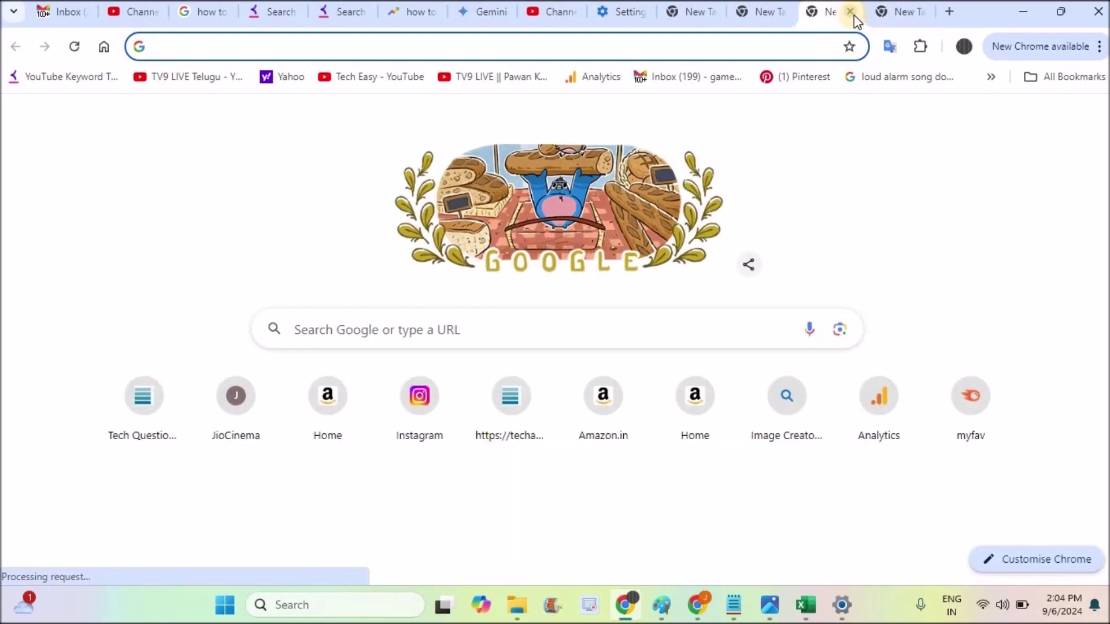
left_click(852, 14)
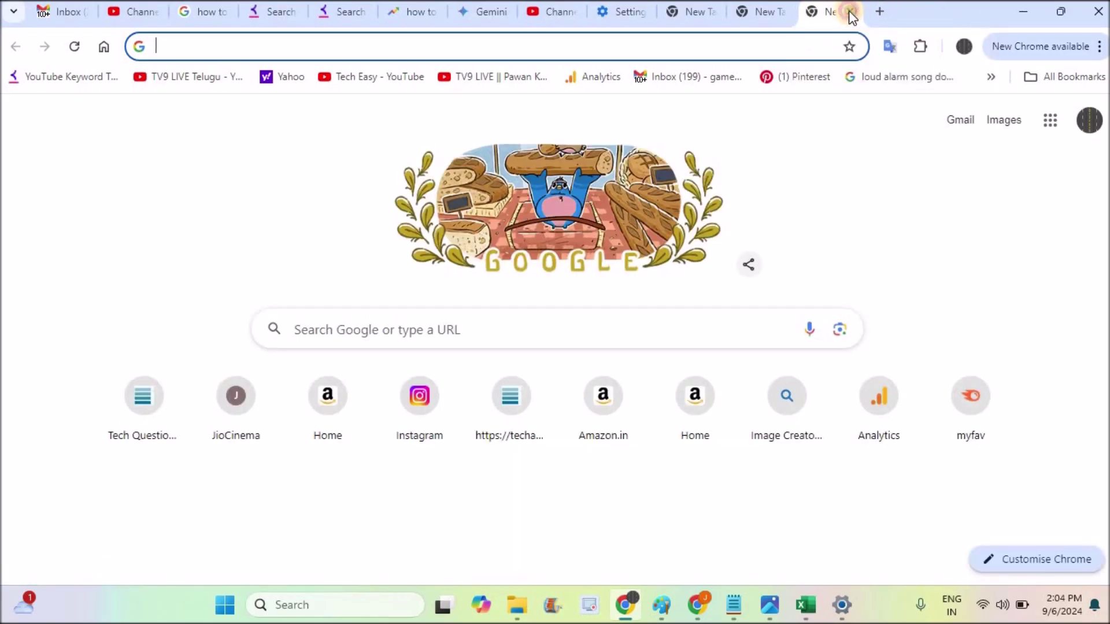
left_click(849, 11)
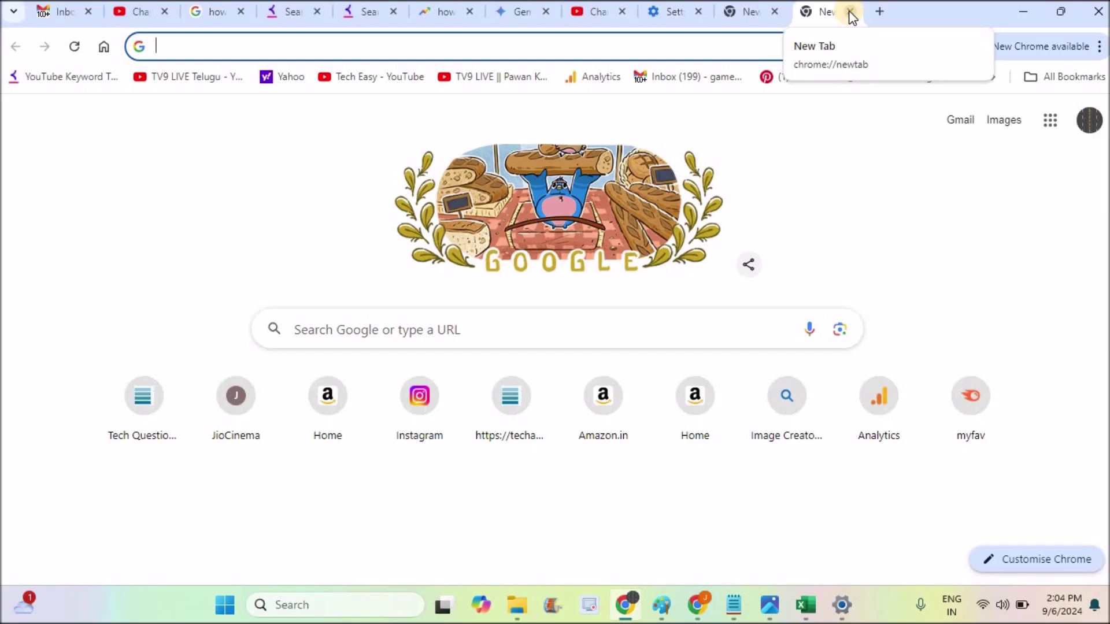
Remove the Google Translate extension through the Extensions menu and confirm the removal.
left_click(919, 46)
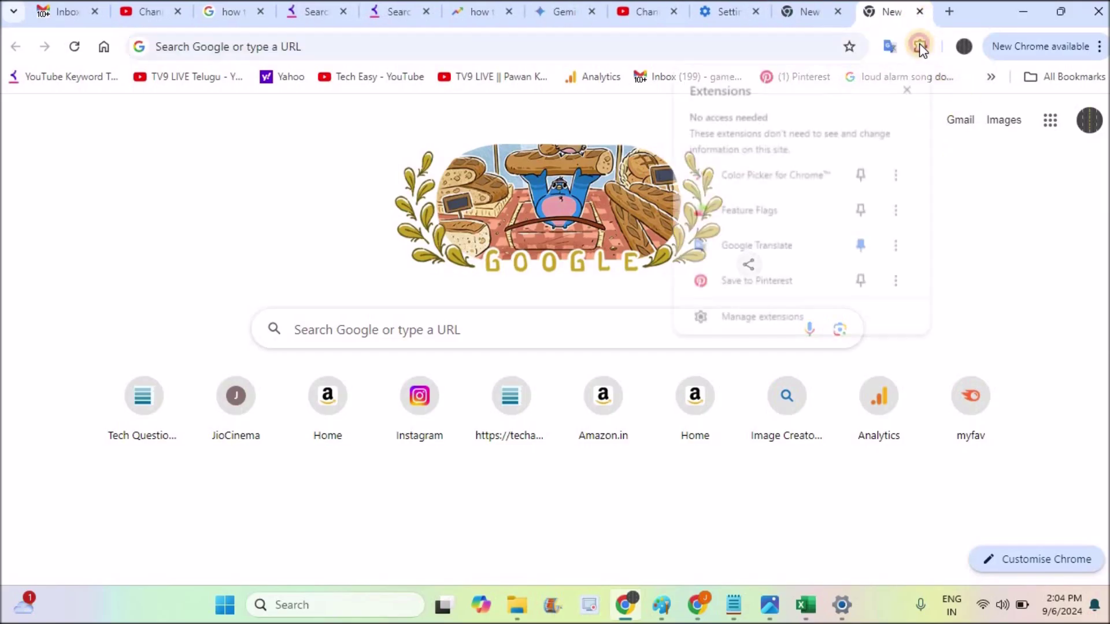
left_click(898, 247)
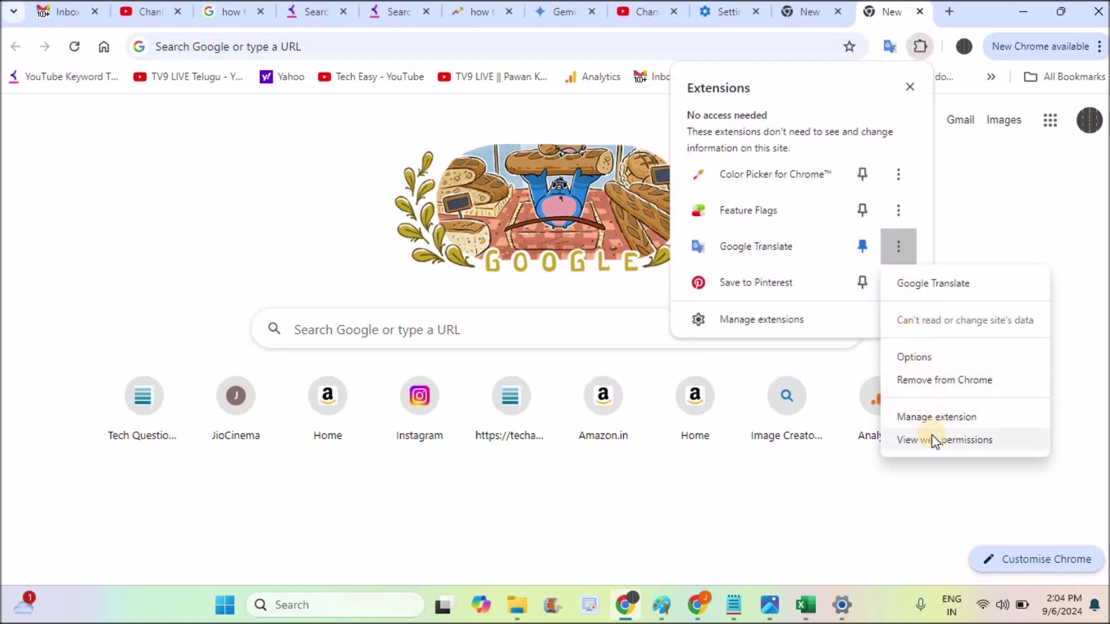
left_click(915, 373)
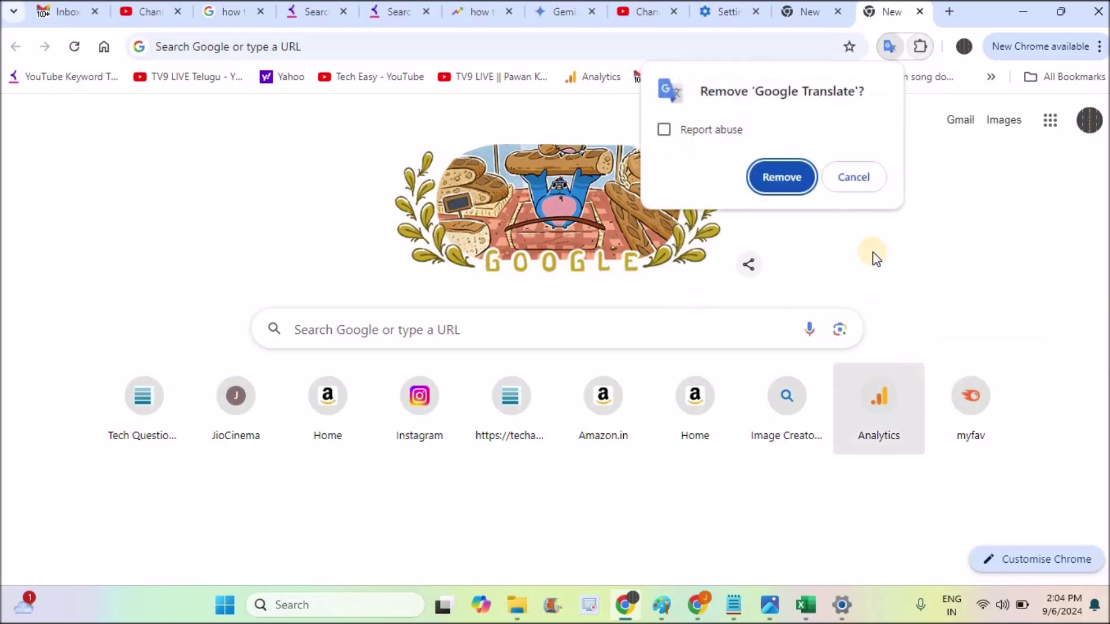
left_click(791, 183)
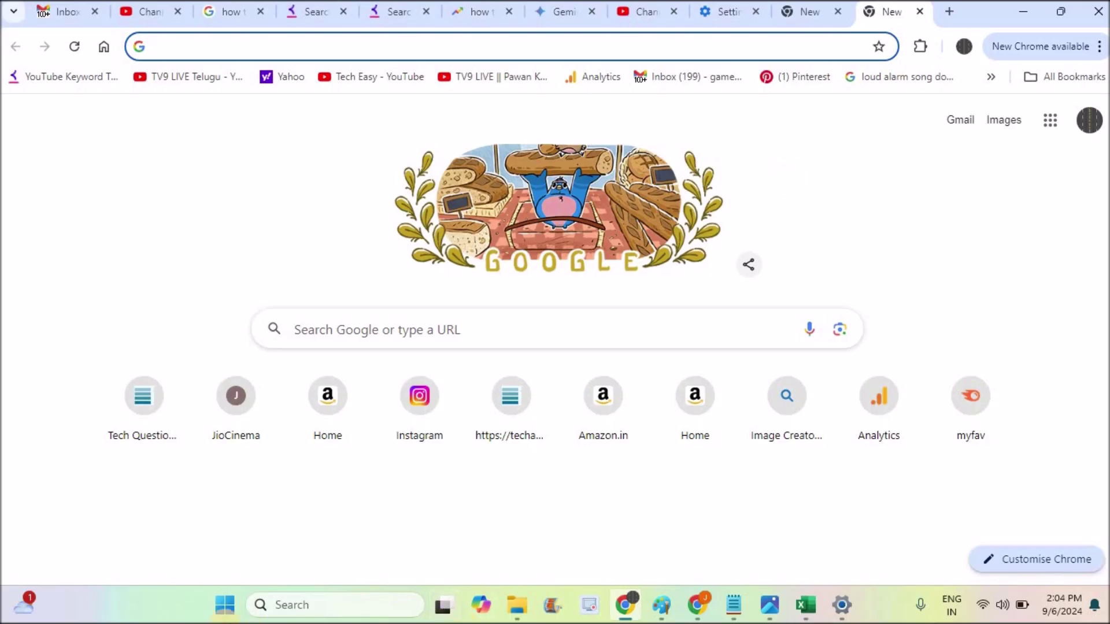
Search Windows for 'control' and open Control Panel from the results.
left_click(289, 606)
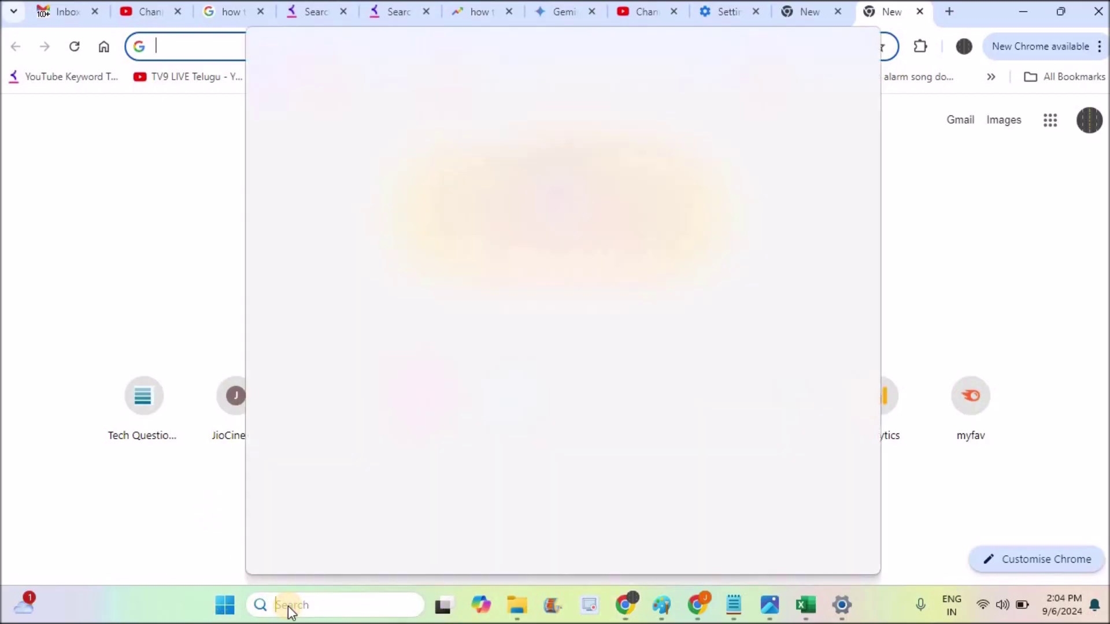
type("control")
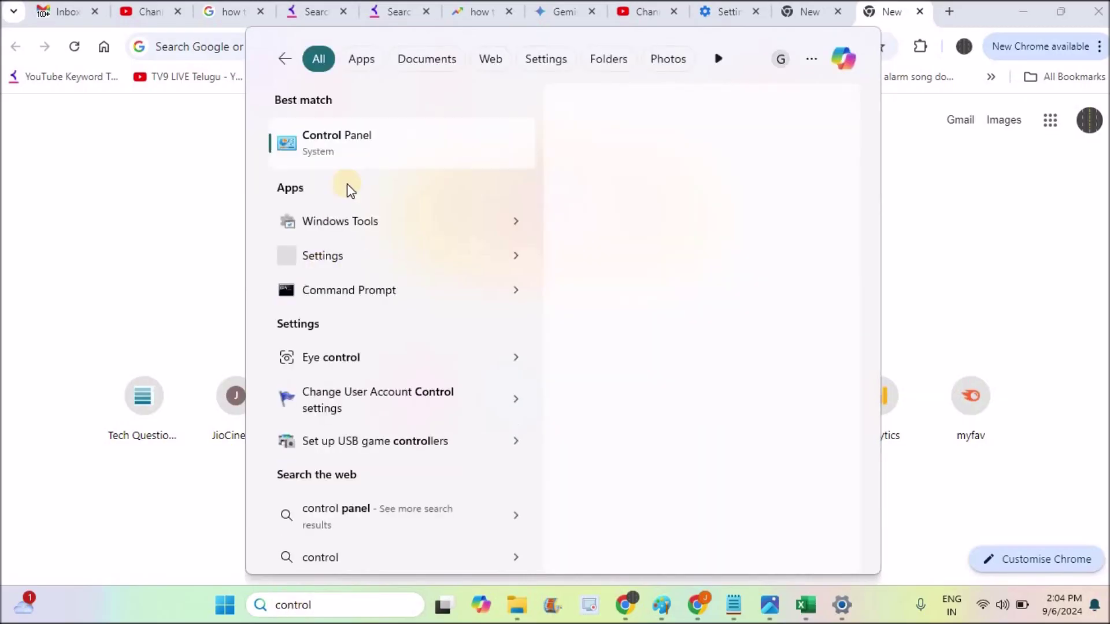
left_click(365, 151)
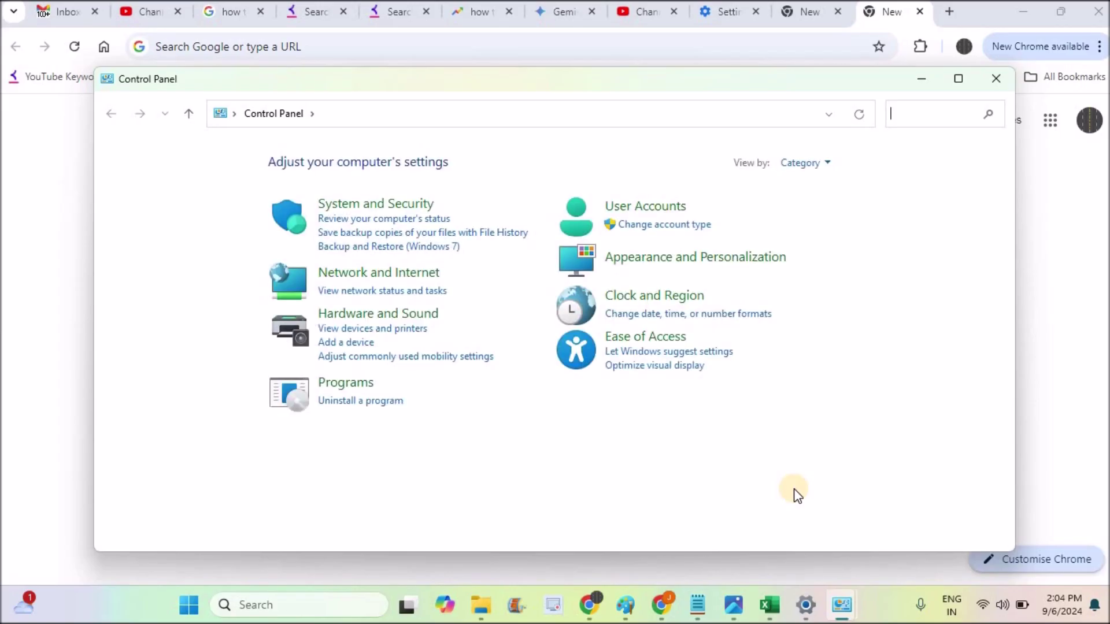
Open Programs and Features and right-click Google Chrome to show its Uninstall option.
left_click(333, 403)
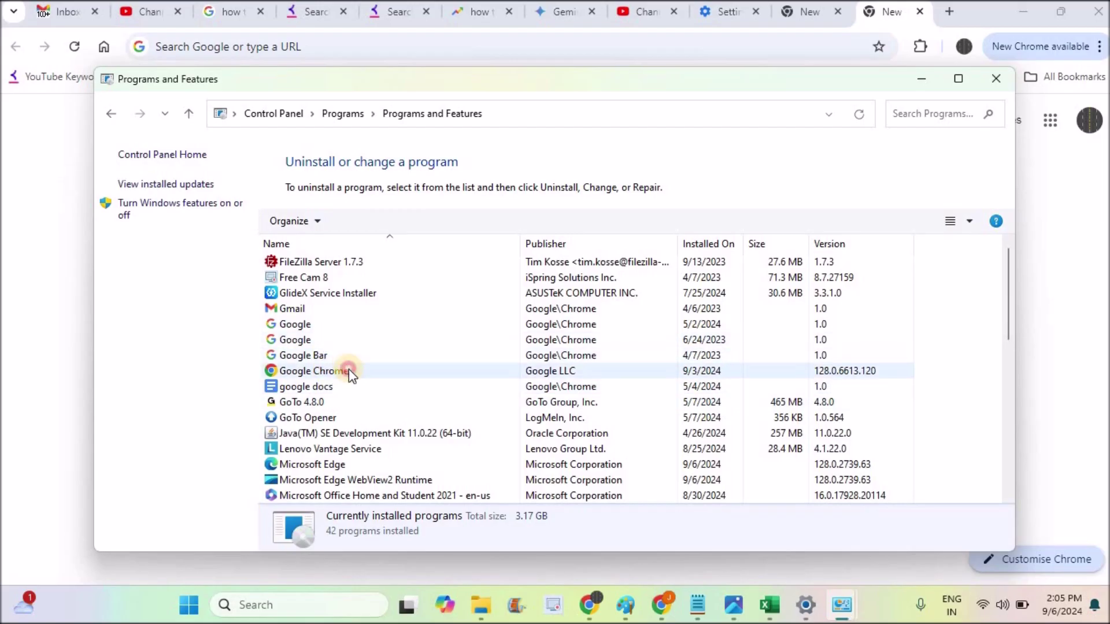
left_click(349, 369)
right_click(349, 368)
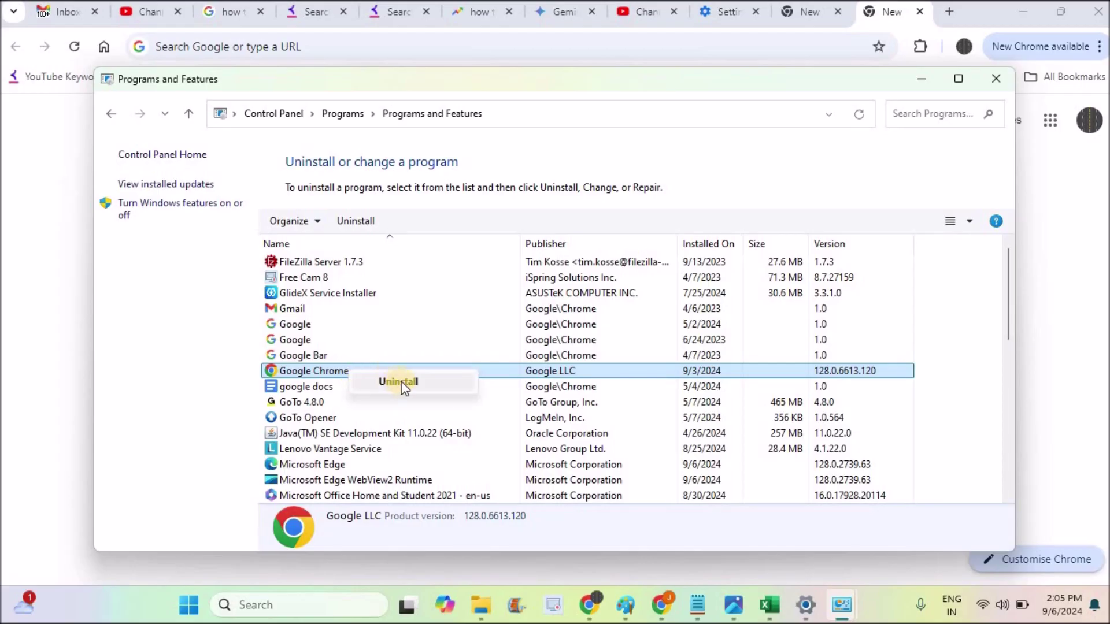